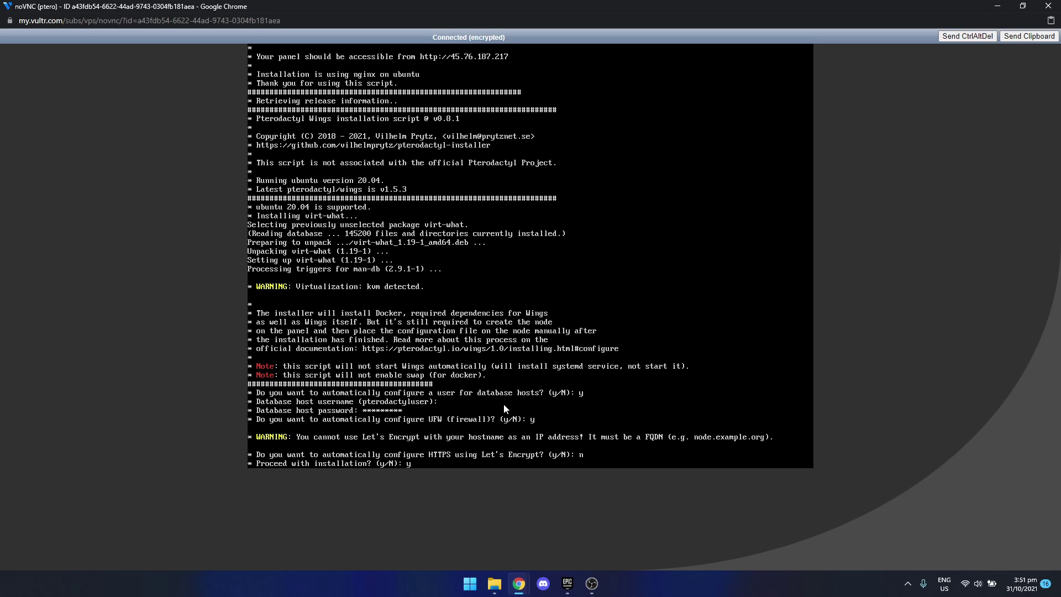
Proceed with the Wings installation and run "sudo wings" in the server console.
key("Return")
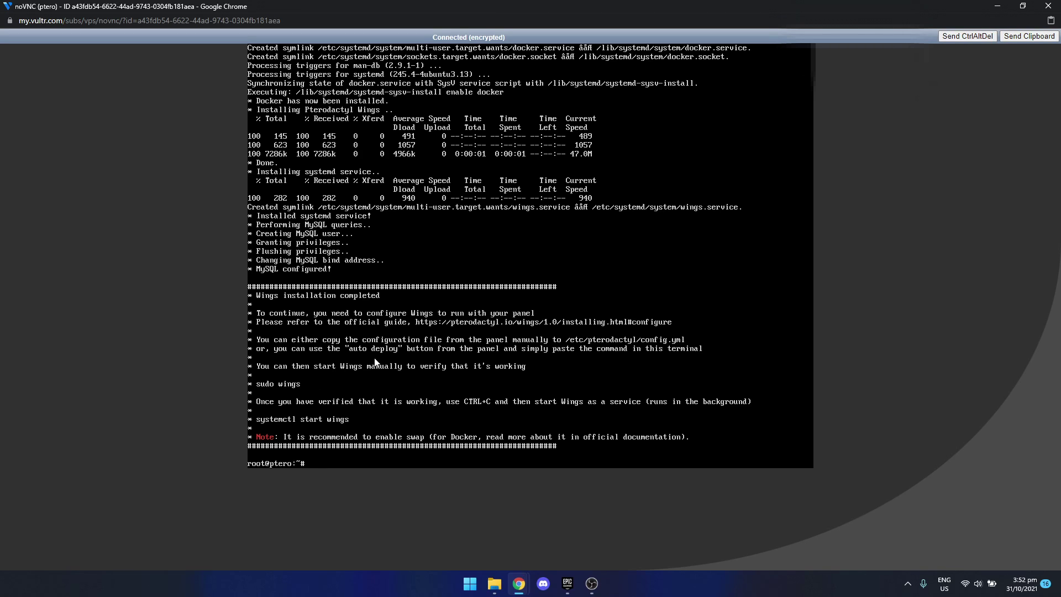
type("sudo wings")
key("Return")
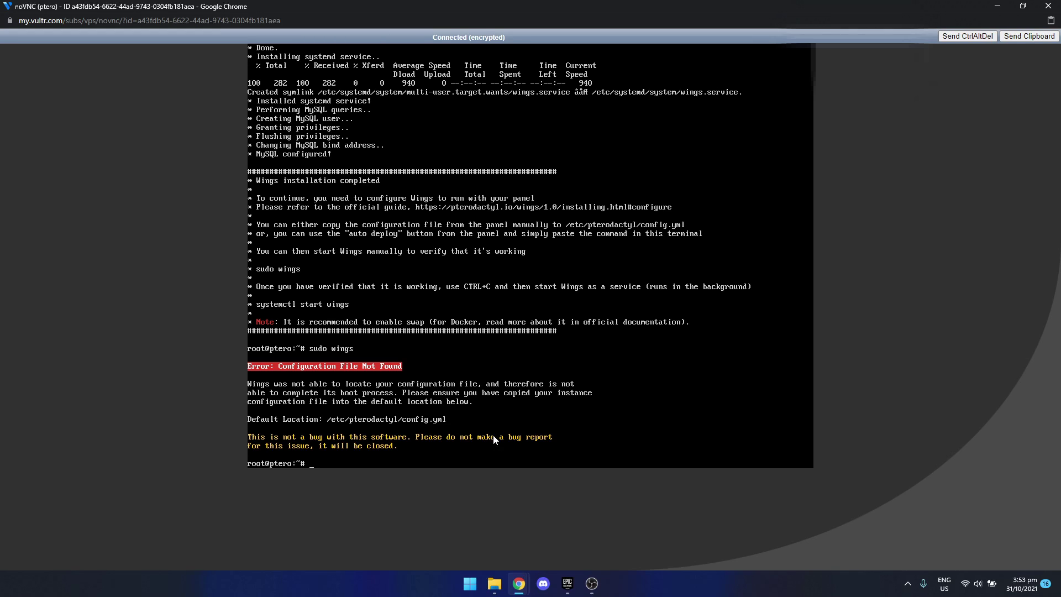
Switch to the Vultr page of the ptero server, copy its IP address and open that address in a new browser tab.
key("alt+Tab")
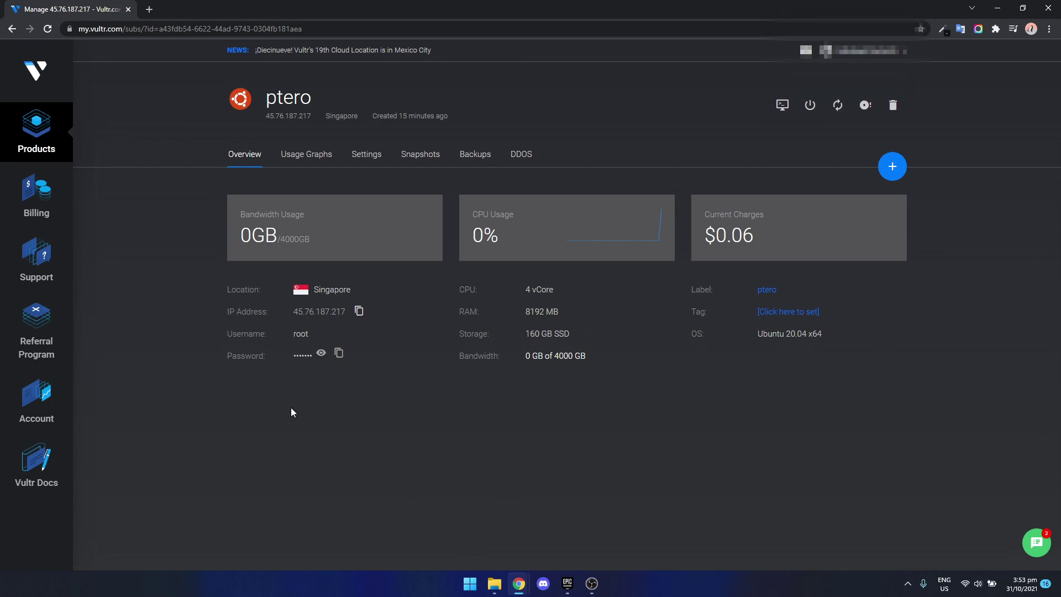
left_click(360, 313)
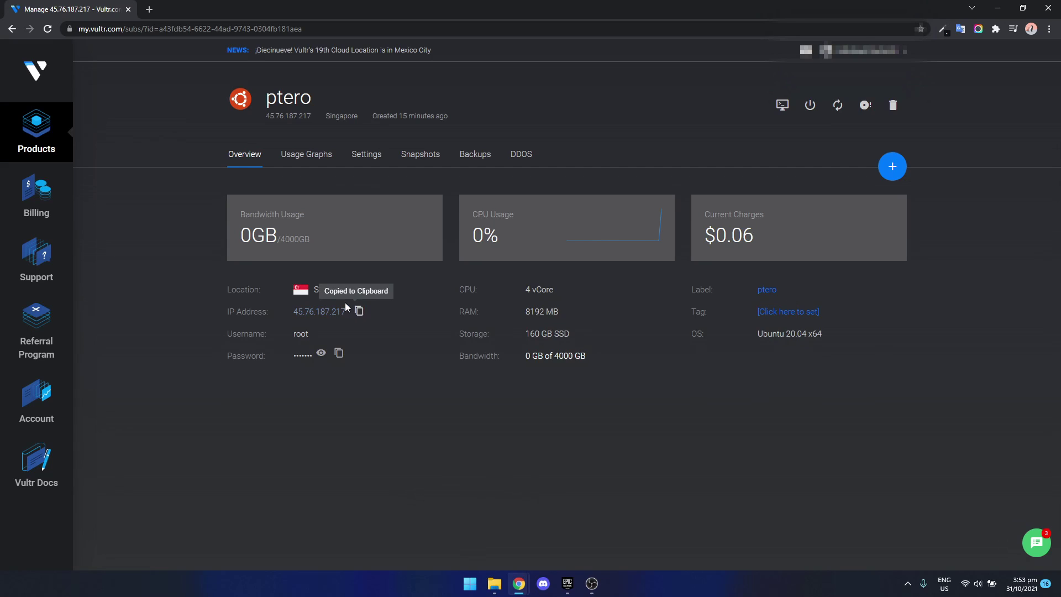
left_click(150, 9)
key("ctrl+v")
key("Return")
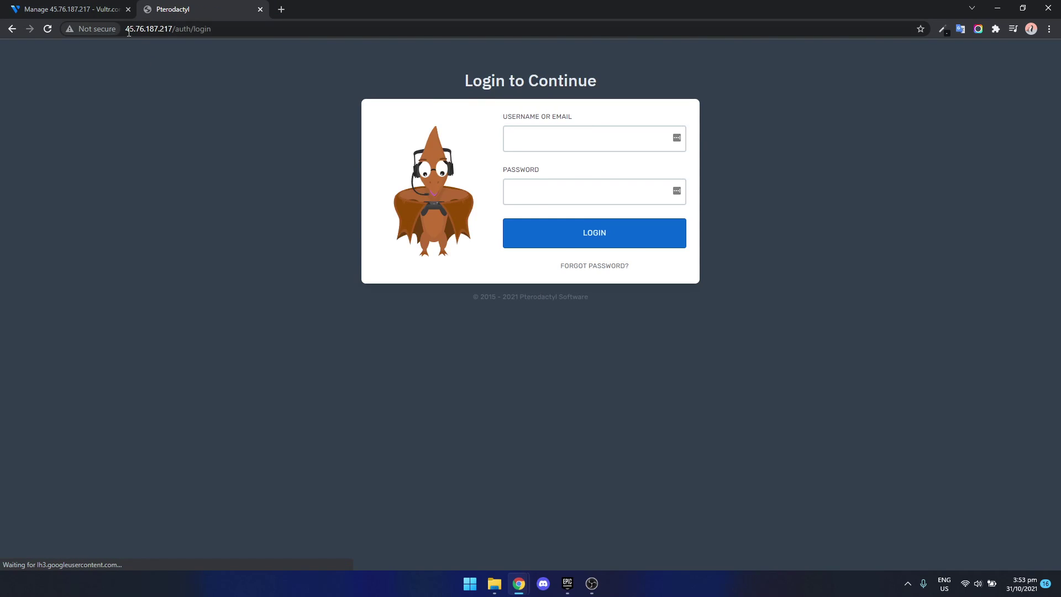
Log in to the Pterodactyl panel with the administrator username and account password, and decline the offers to save the login.
left_click(571, 131)
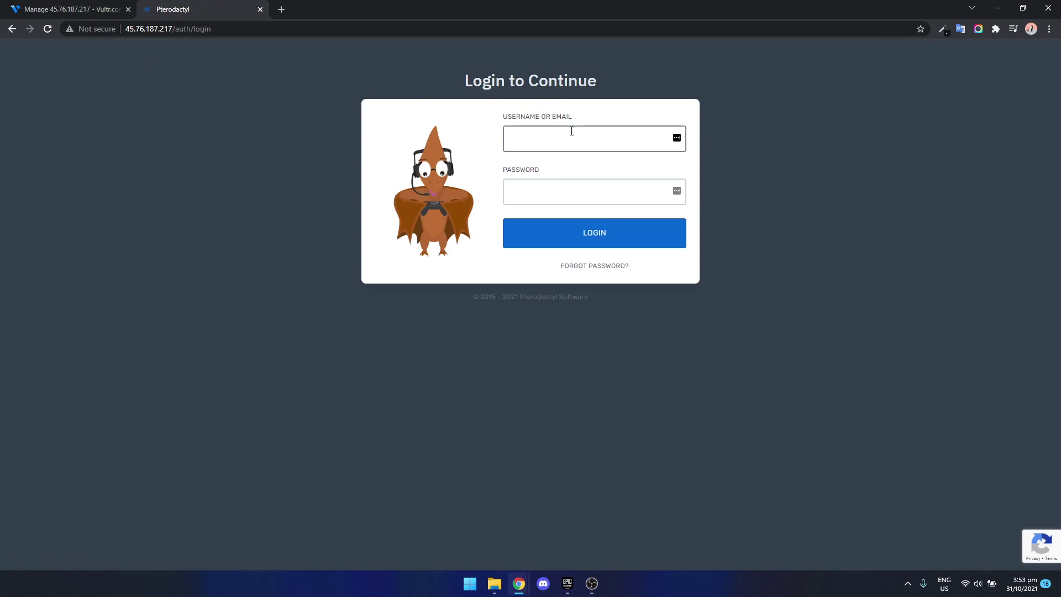
type("pedrotski")
key("Tab")
type("•••••")
key("BackSpace")
key("BackSpace")
key("BackSpace")
key("BackSpace")
type("••••••••")
key("Return")
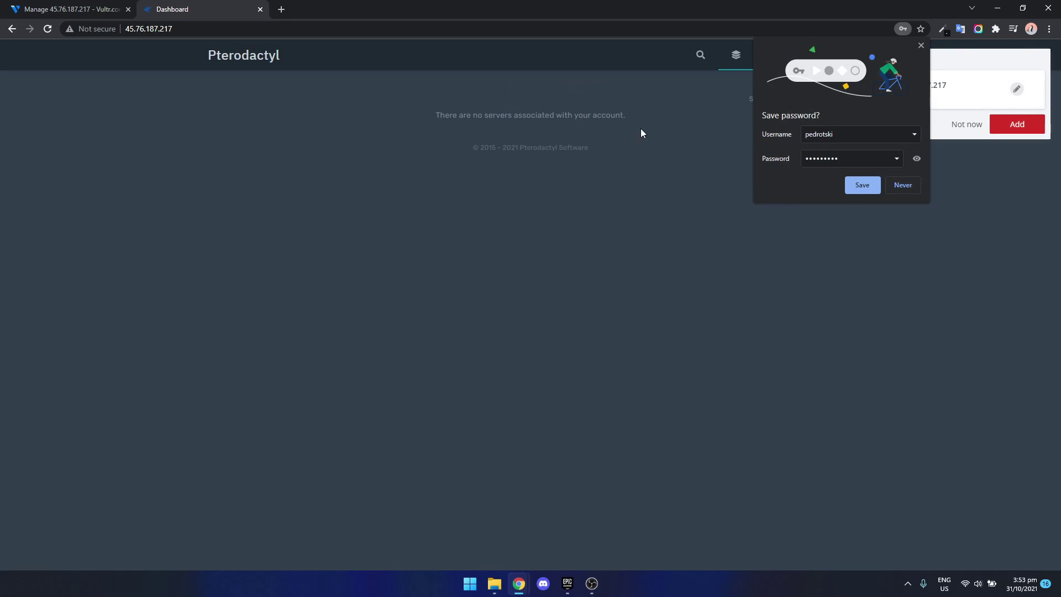
left_click(911, 188)
left_click(966, 125)
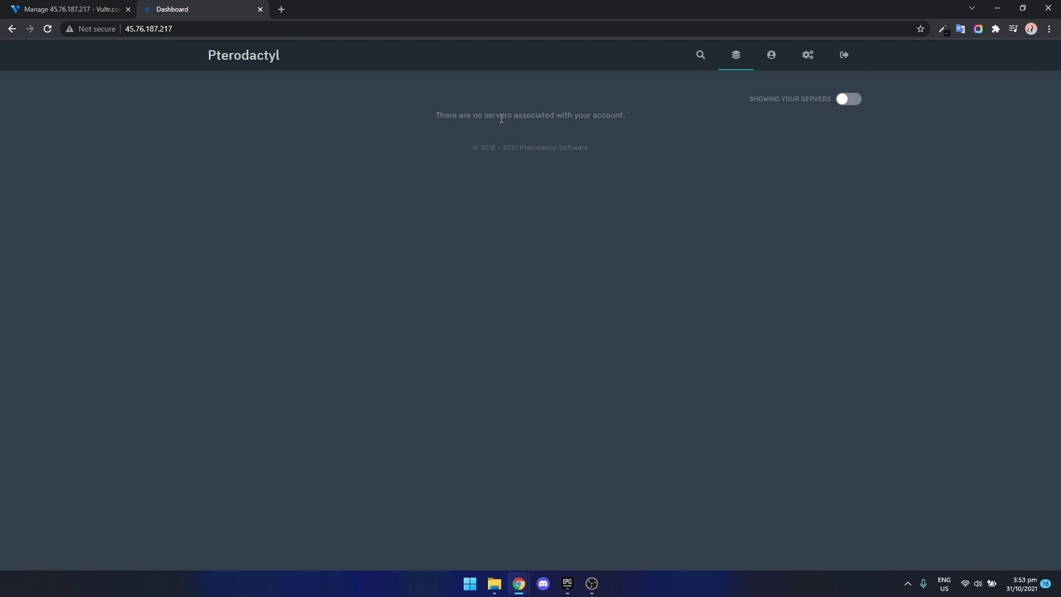
Create a location with the short code SG in the panel's administration area.
left_click(810, 60)
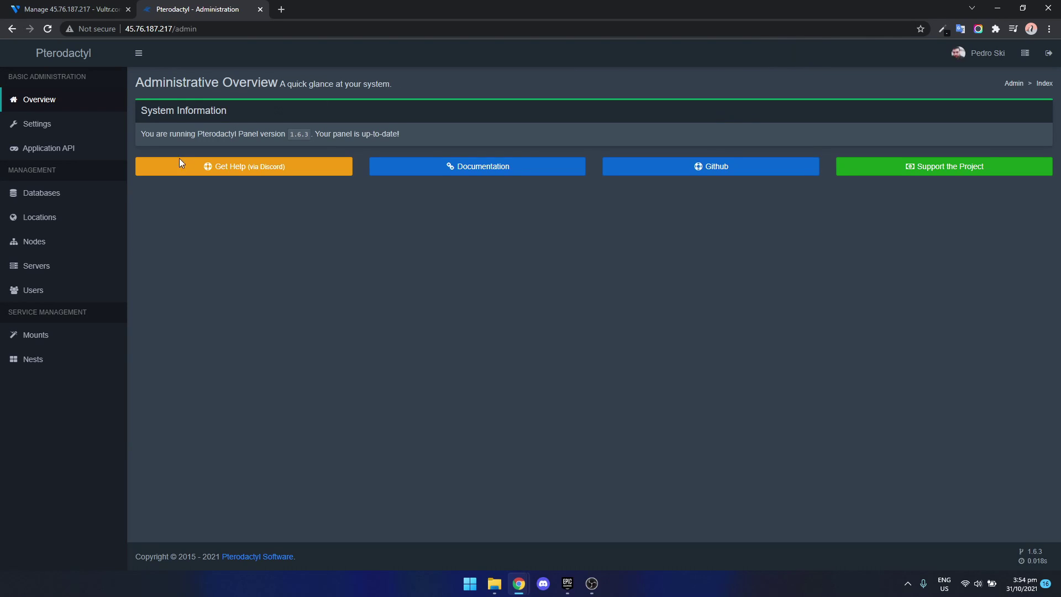
left_click(52, 224)
left_click(1005, 114)
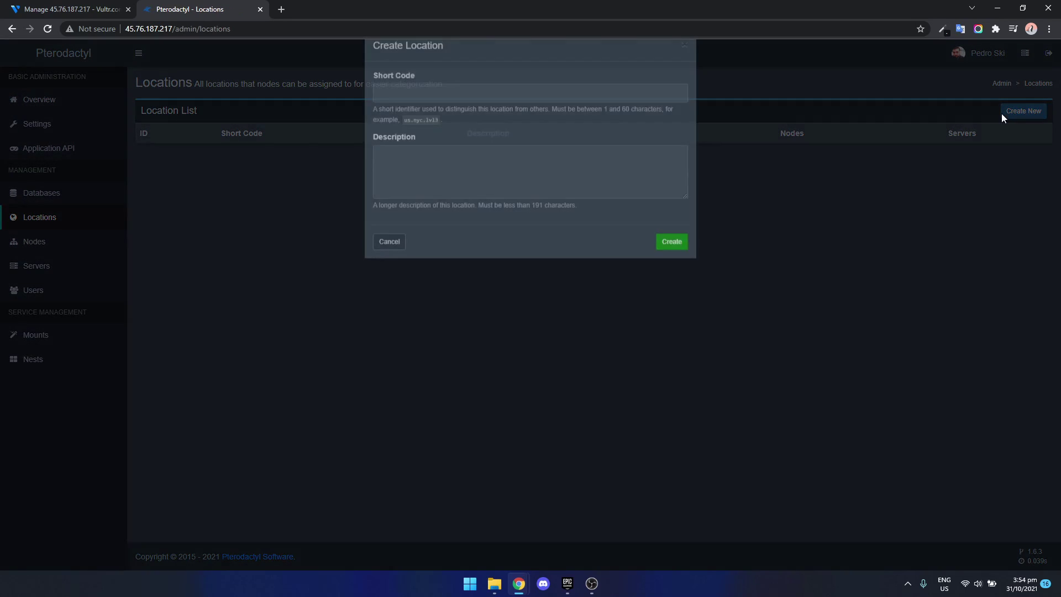
left_click(470, 115)
type("SG")
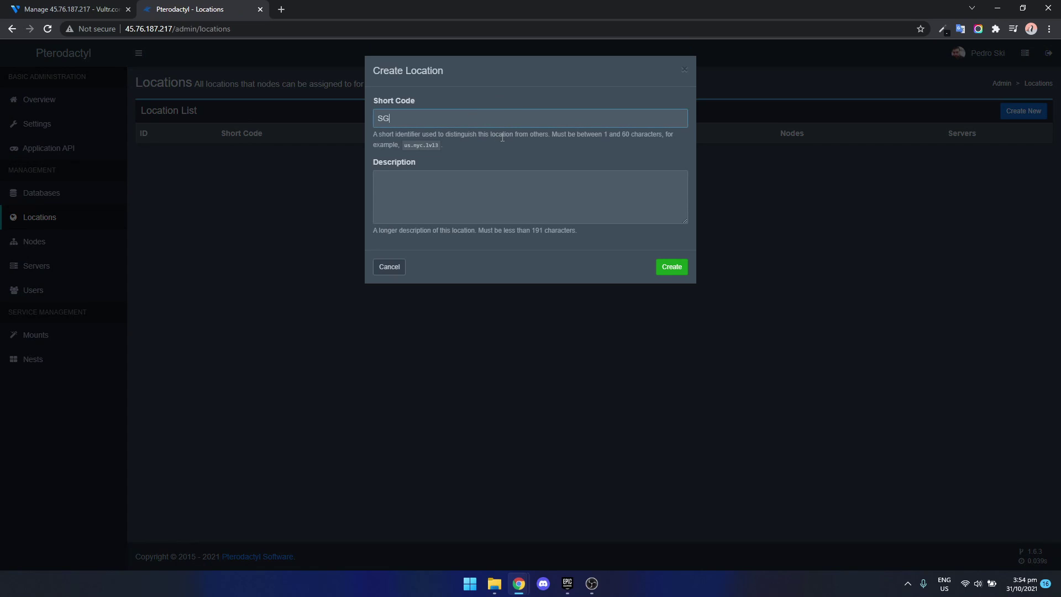
left_click(672, 267)
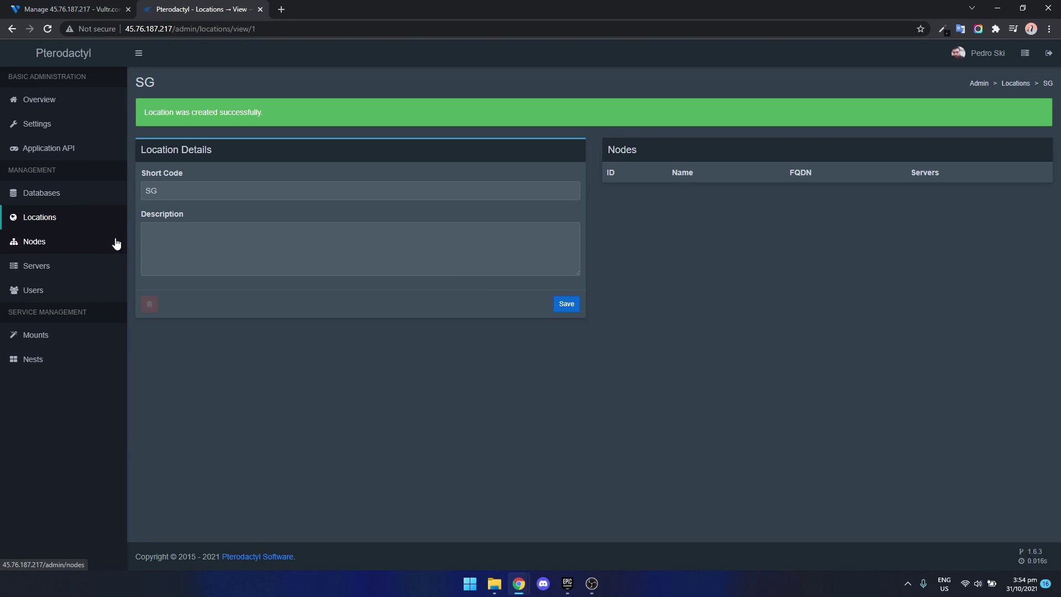
Start a new node named Singapore with FQDN 45.76.187.217 and an HTTP connection instead of SSL.
left_click(42, 247)
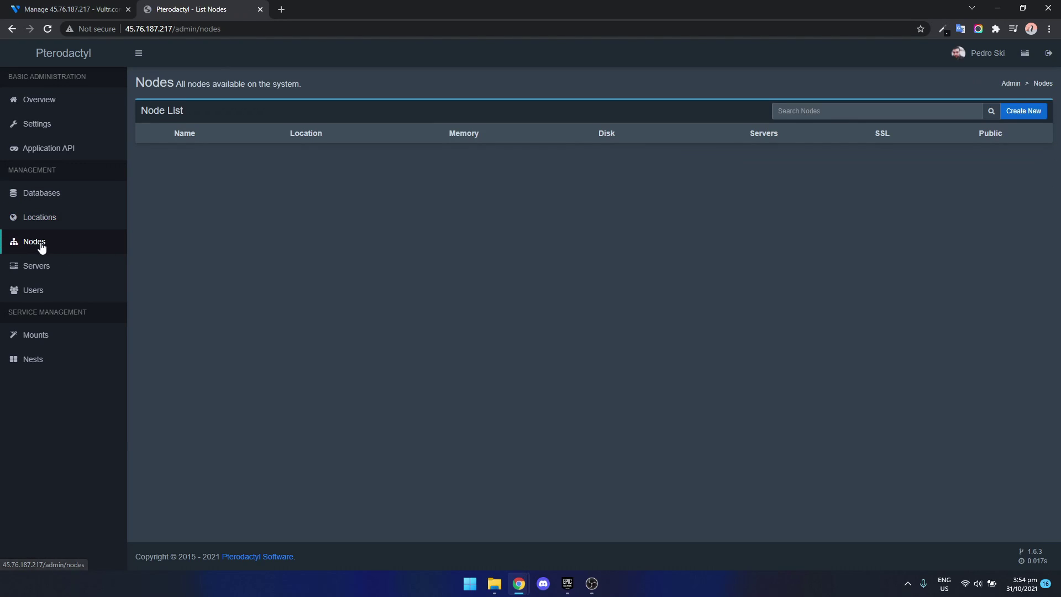
left_click(1024, 116)
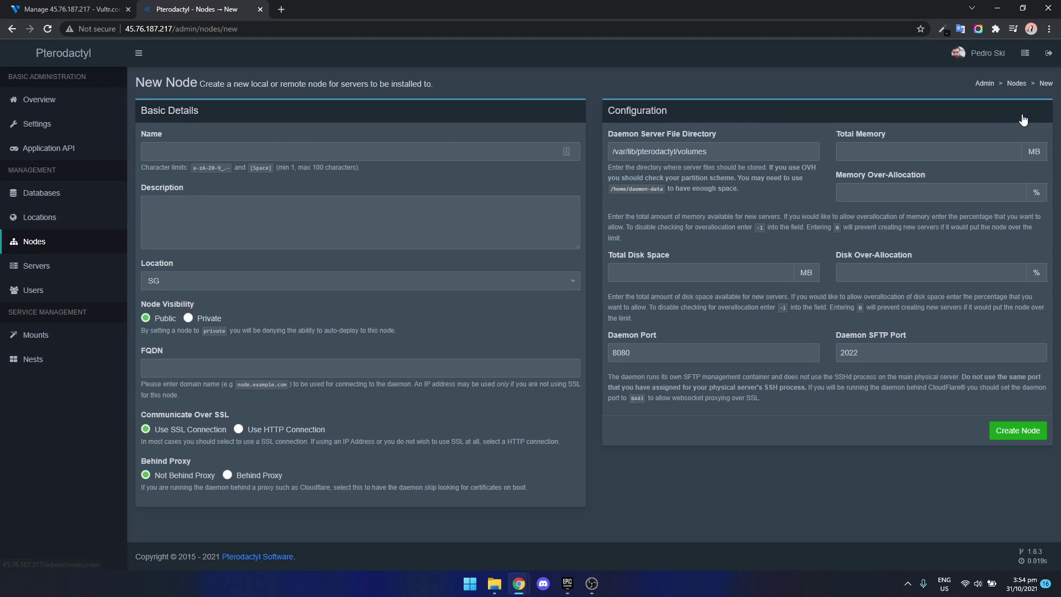
left_click(259, 150)
type("Singapore")
key("ctrl+v")
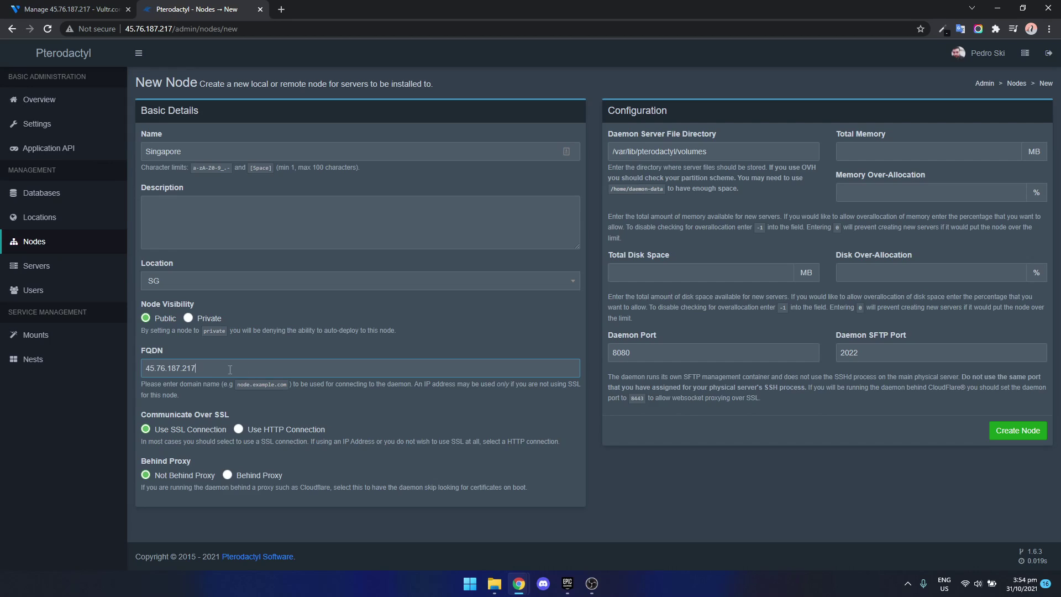
left_click(240, 433)
Set the node's total memory to 8096 MB, memory over-allocation to 0 and total disk space to 180000 MB, and create the node.
left_click(880, 149)
type("8096")
type("0")
type("180000")
double_click(676, 273)
left_click(675, 273)
double_click(876, 148)
left_click(868, 149)
double_click(673, 273)
left_click(673, 273)
left_click(1024, 437)
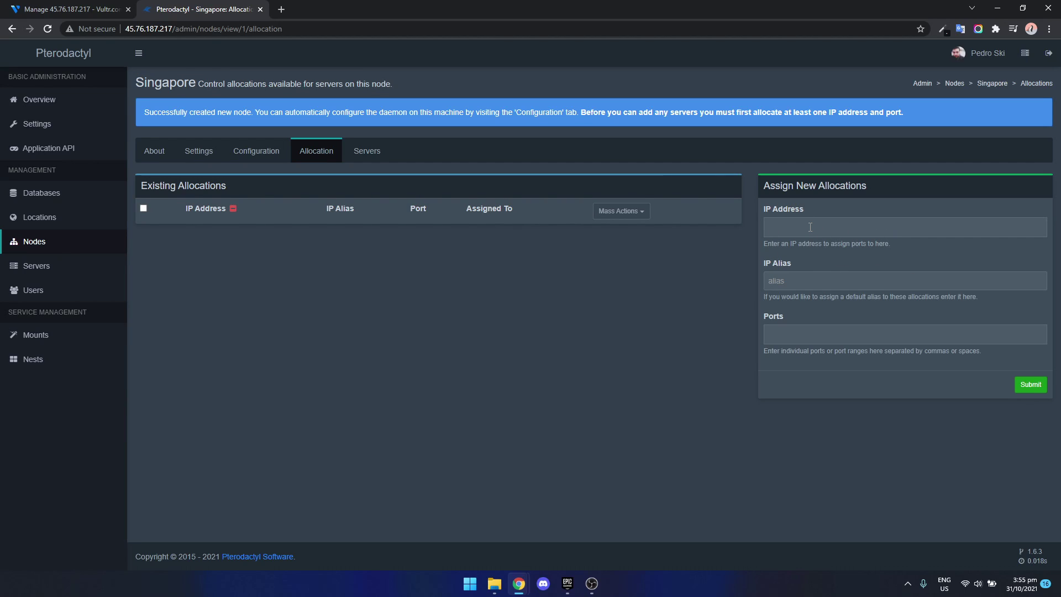
Generate an auto-deploy token in the Singapore node's configuration and copy the resulting wings configure command.
left_click(262, 158)
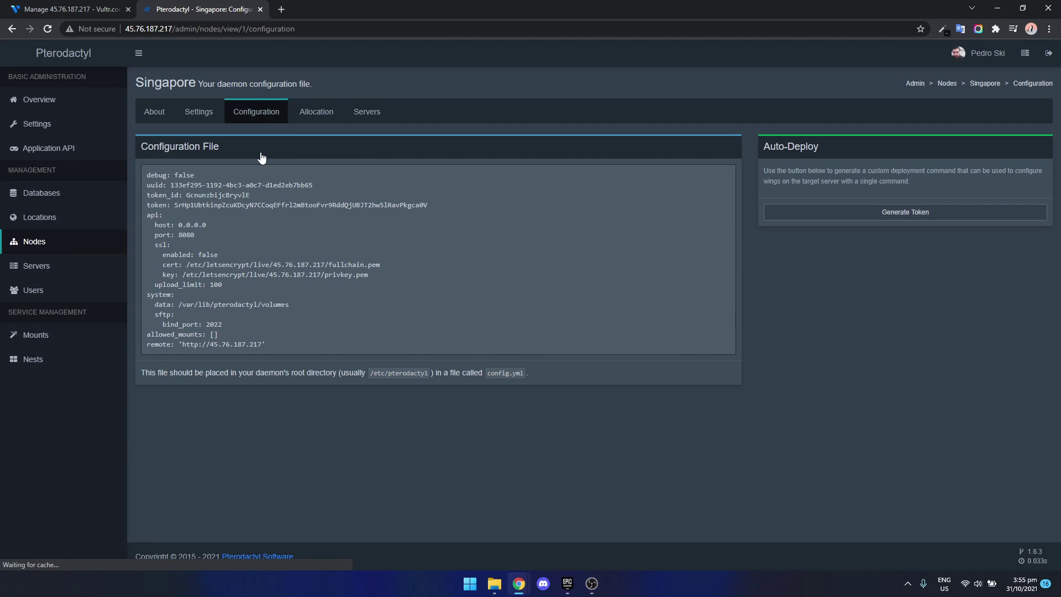
left_click(908, 215)
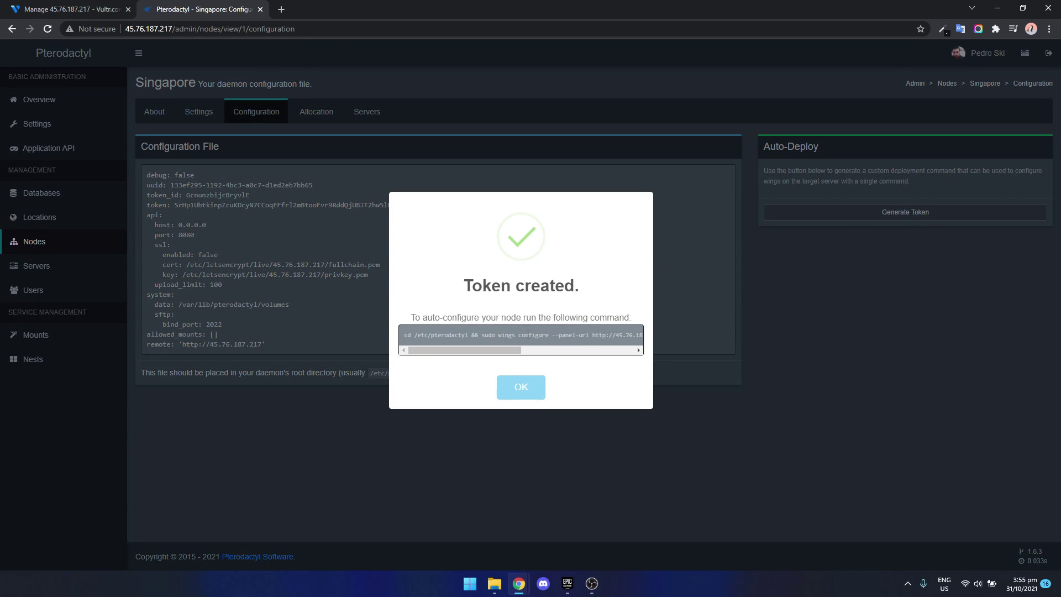
triple_click(527, 335)
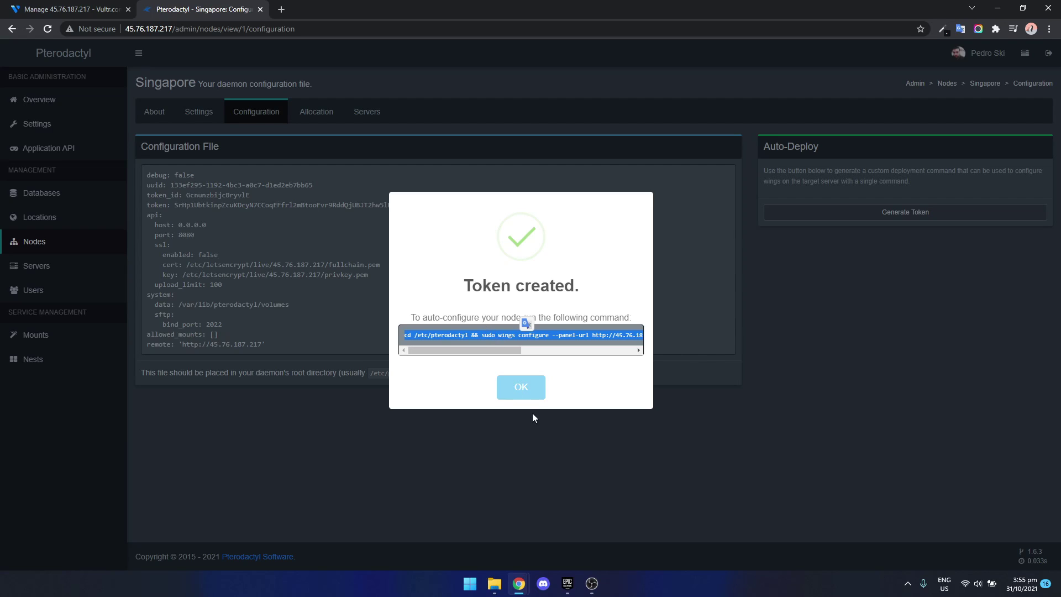
Switch to the noVNC server console, paste the auto-deploy command with its token and run it.
mouse_move(519, 583)
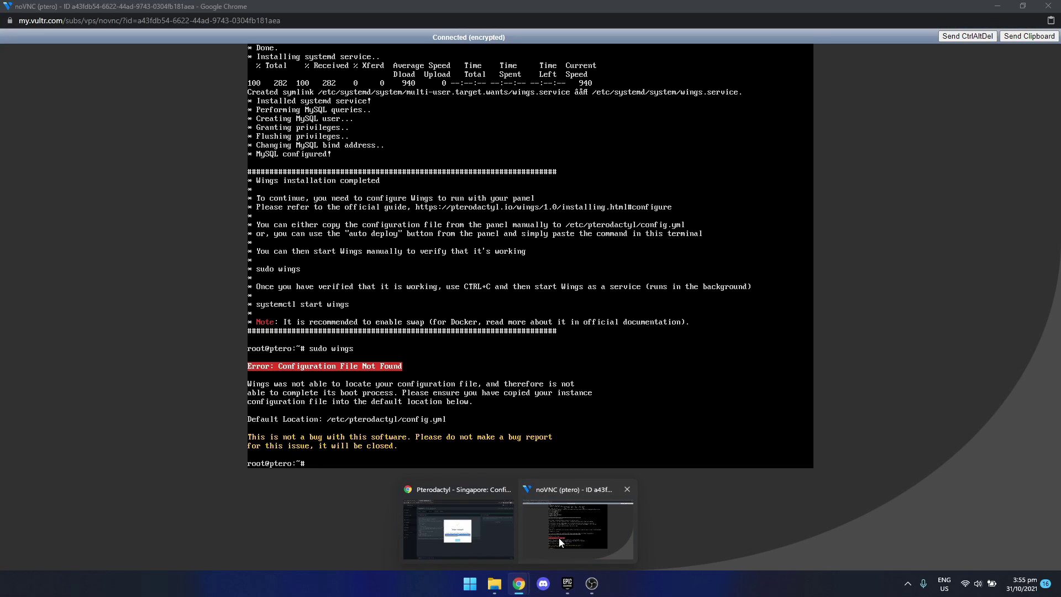
left_click(559, 538)
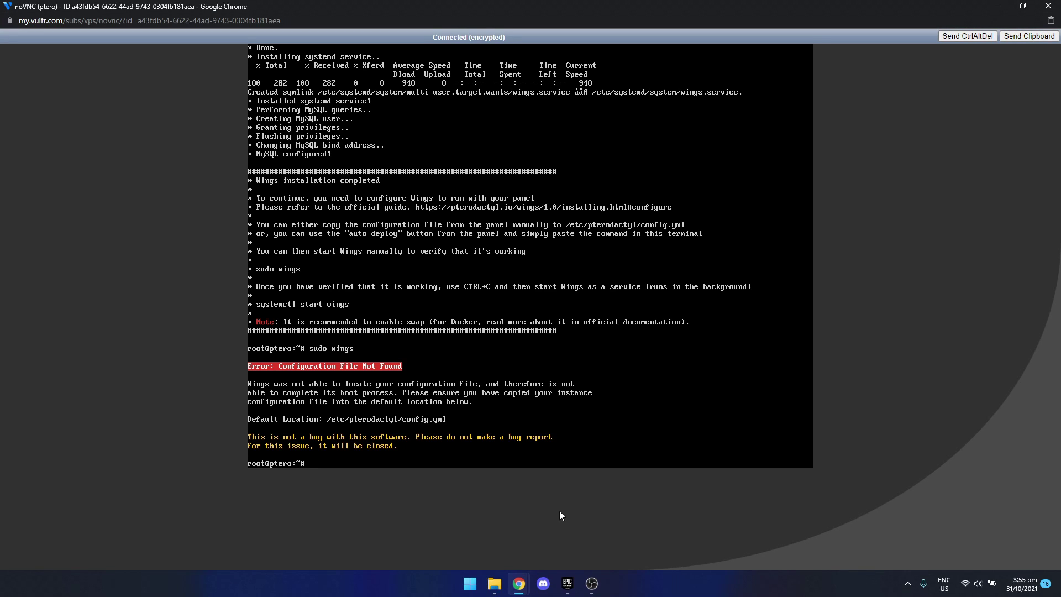
left_click(1029, 36)
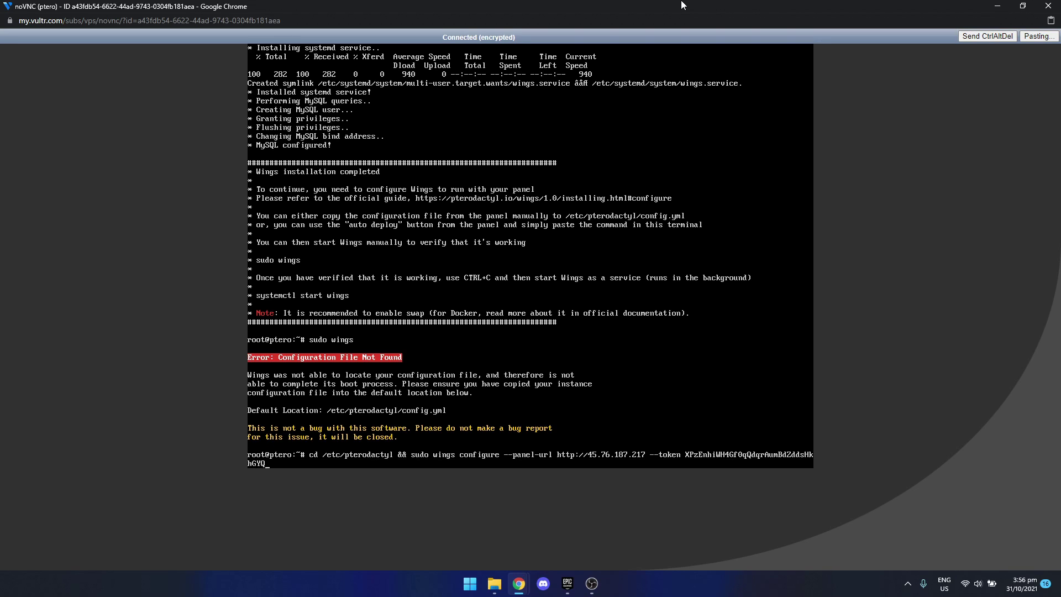
key("Return")
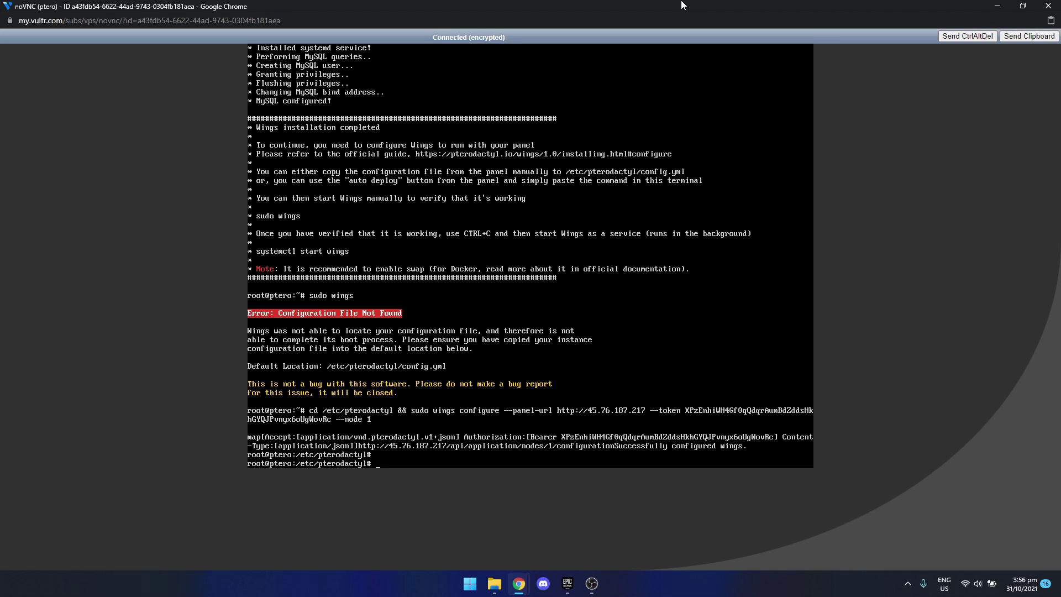
Run "sudo wings" in the console to test the configured daemon, and stop it after its startup log.
type("sudo wi")
type("ngs")
key("Return")
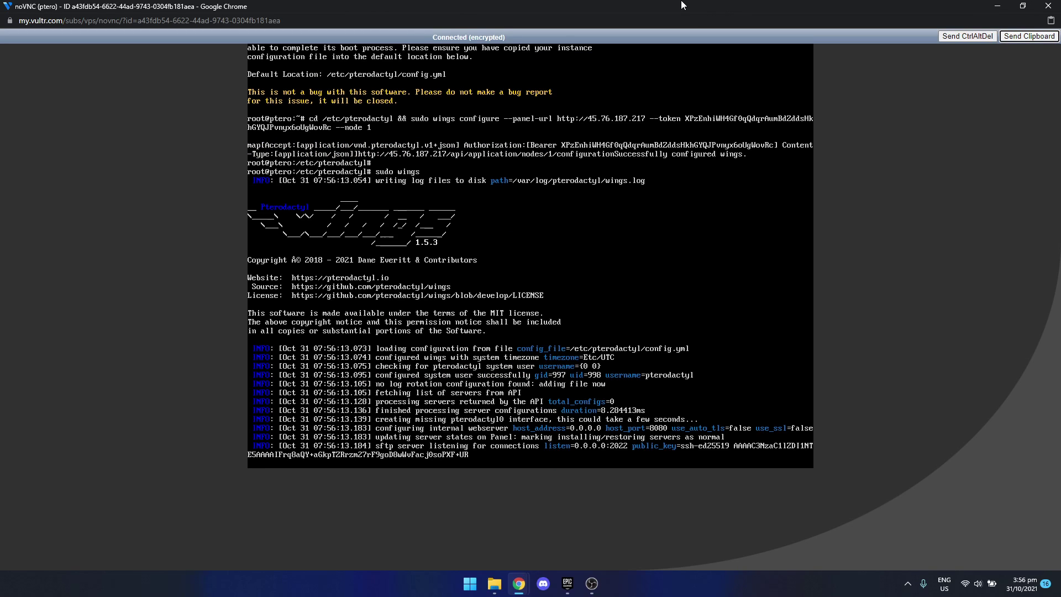
key("ctrl+c")
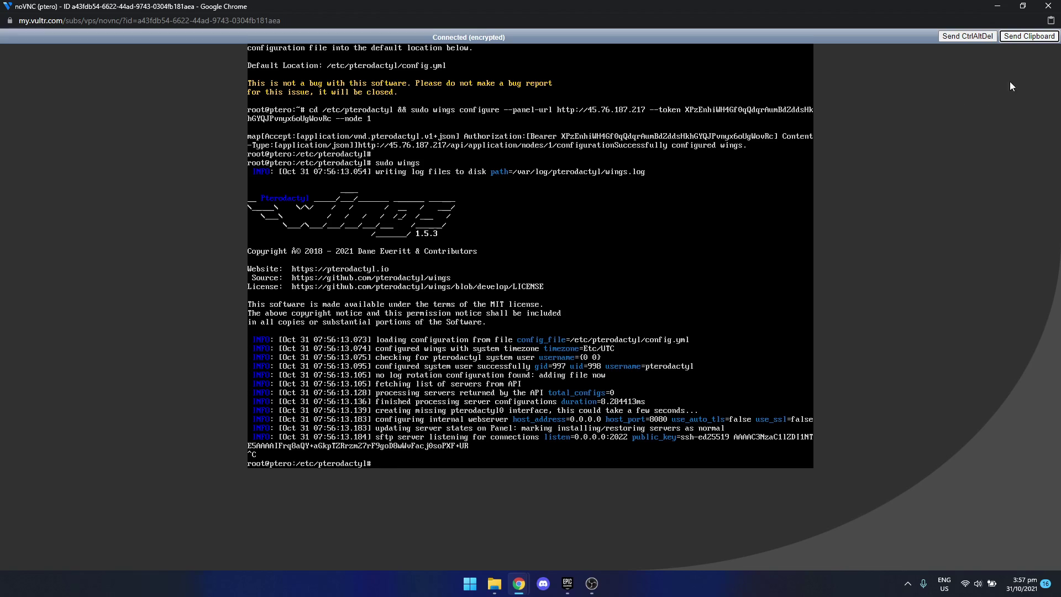
Start Wings as a service with "systemctl start wings" and check it with "systemctl status wings".
left_click(1044, 39)
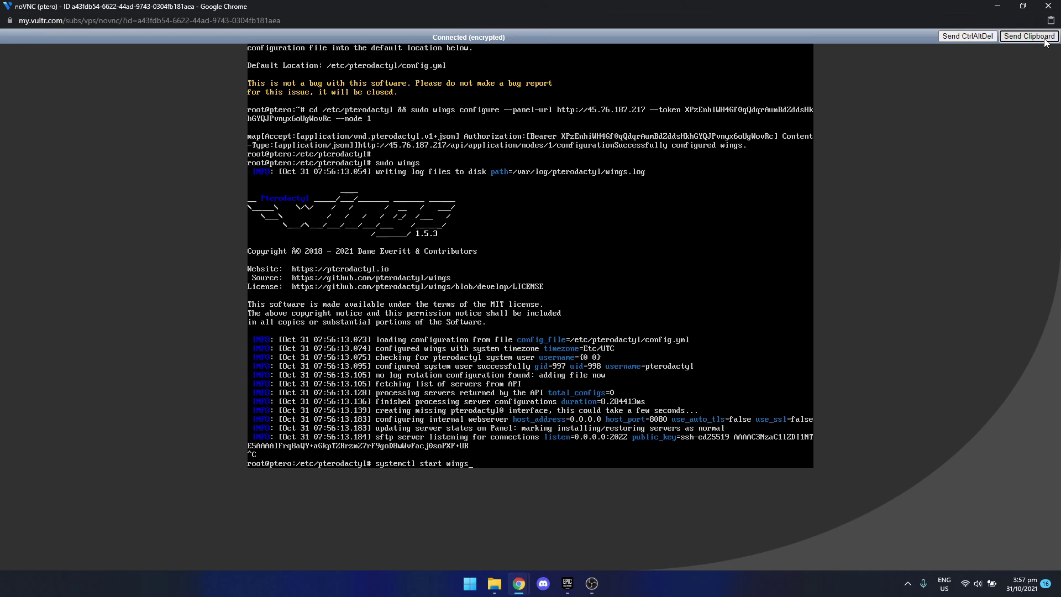
key("Return")
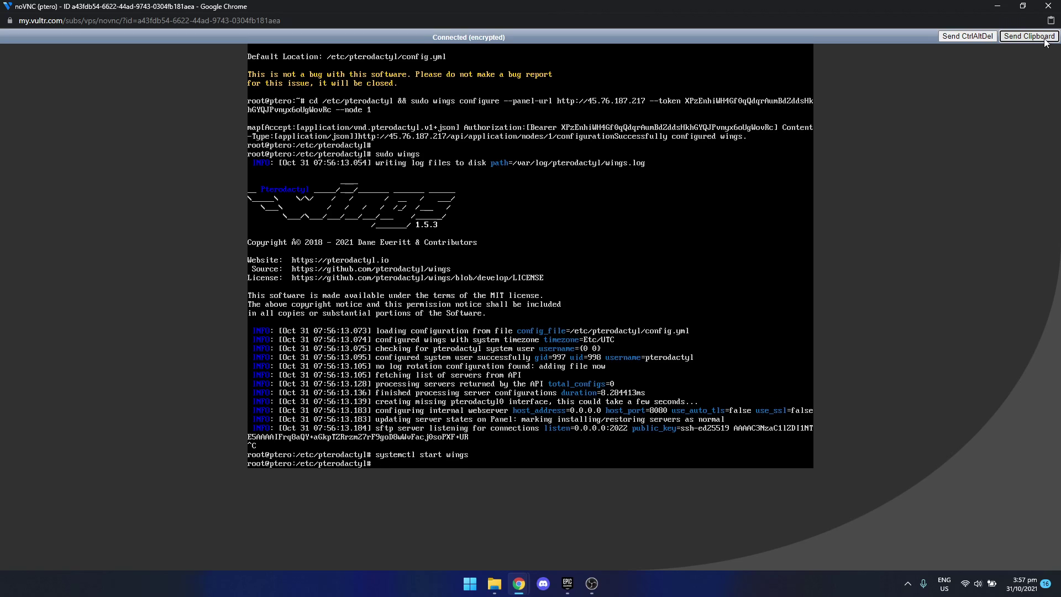
key("Up")
key("BackSpace")
key("BackSpace")
key("BackSpace")
type("tus")
key("Return")
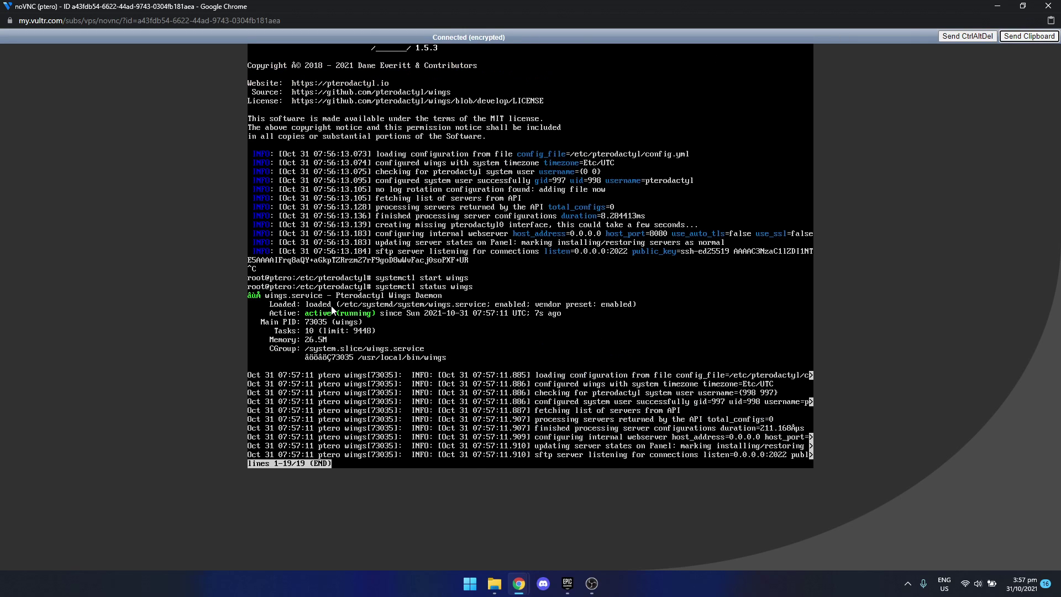
key("q")
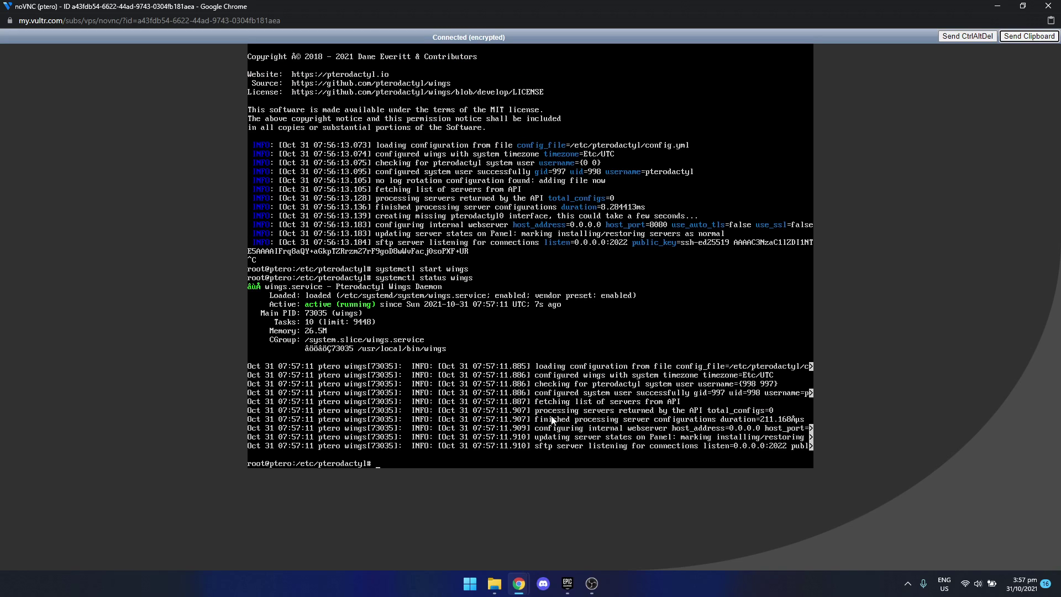
Switch back to the Pterodactyl panel, dismiss the token message and check the Singapore node's health in the node list.
mouse_move(514, 590)
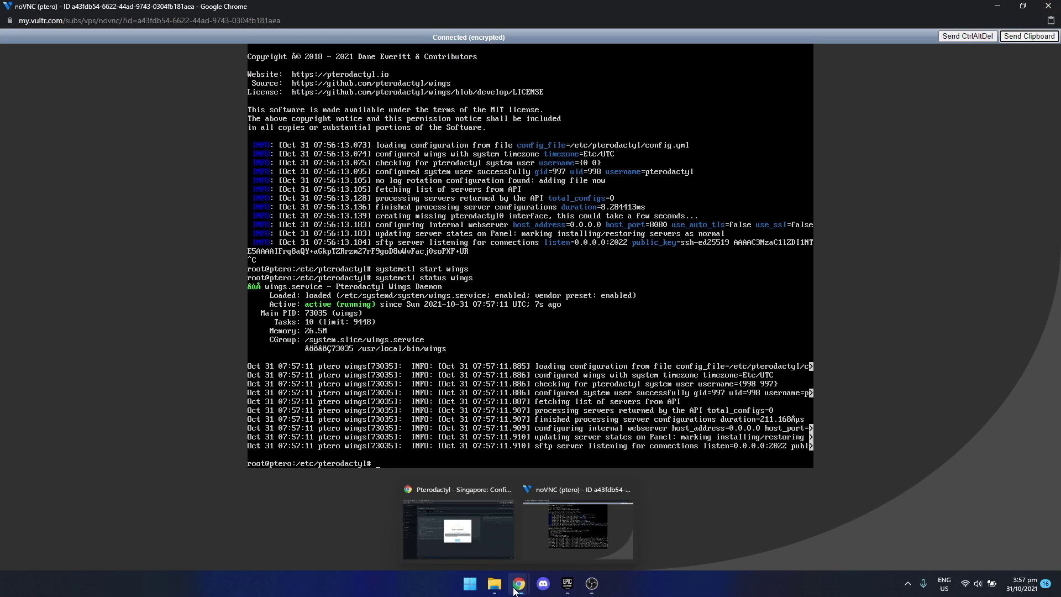
left_click(483, 546)
left_click(527, 393)
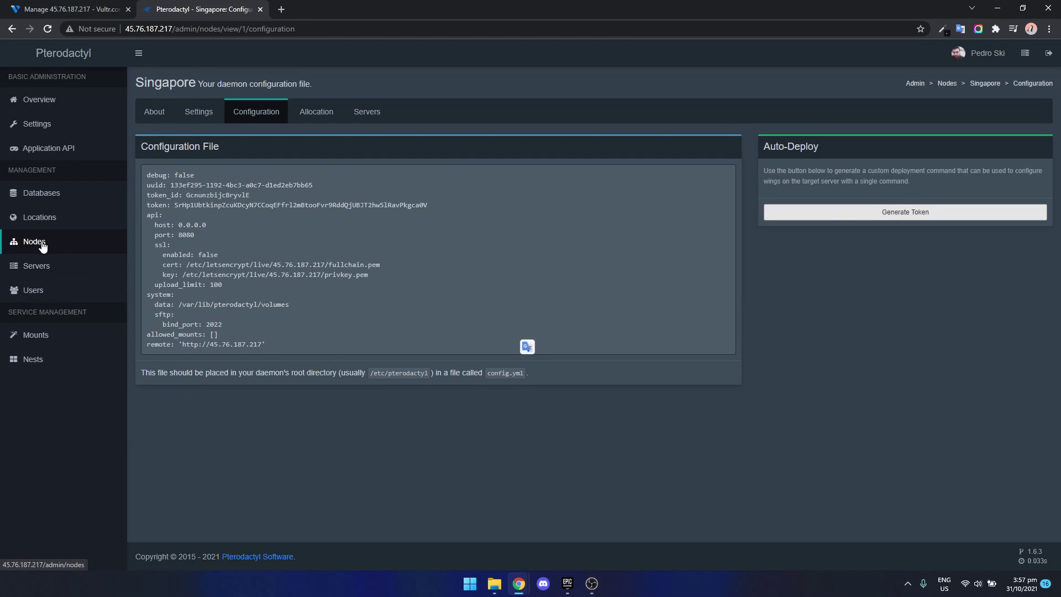
left_click(43, 247)
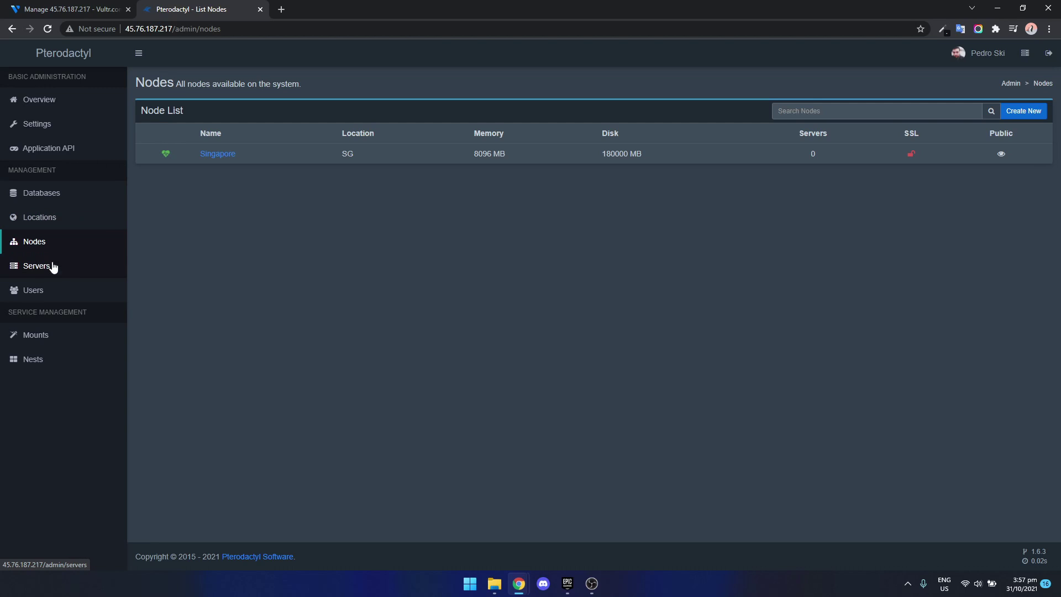
left_click(218, 156)
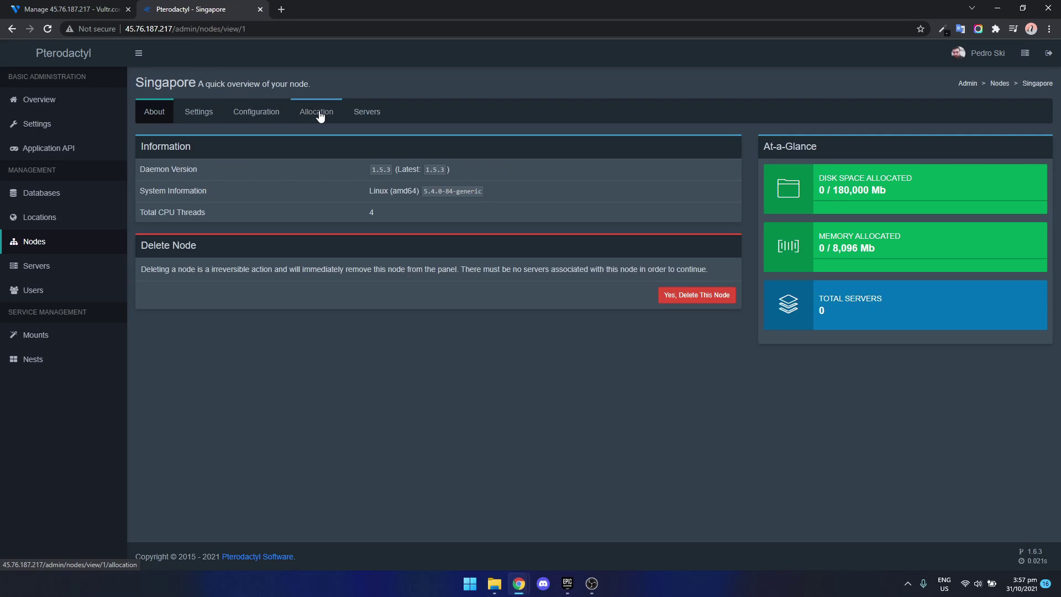
left_click(318, 112)
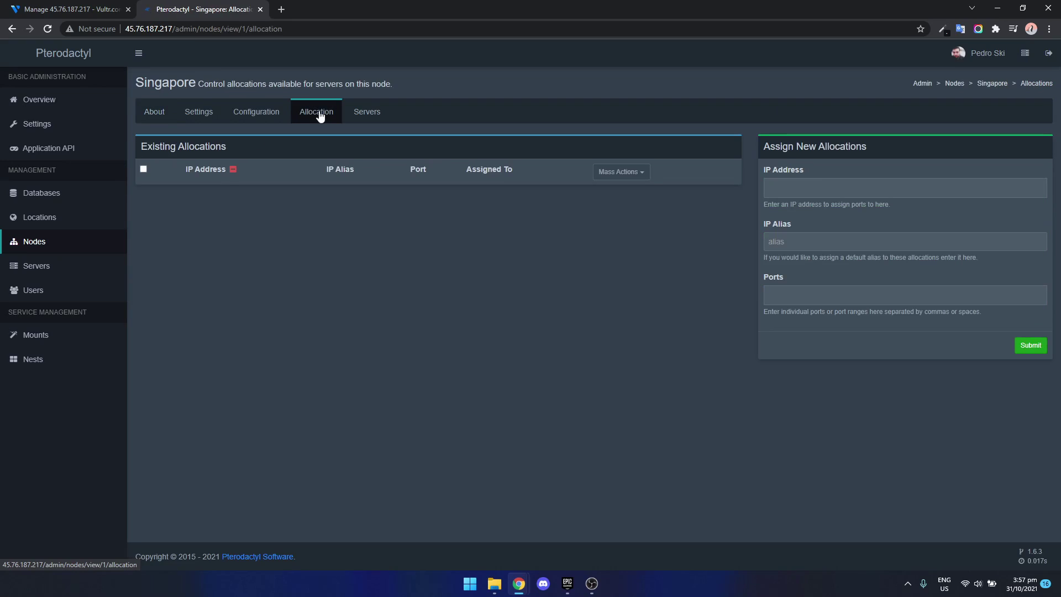
left_click(795, 187)
key("ctrl+v")
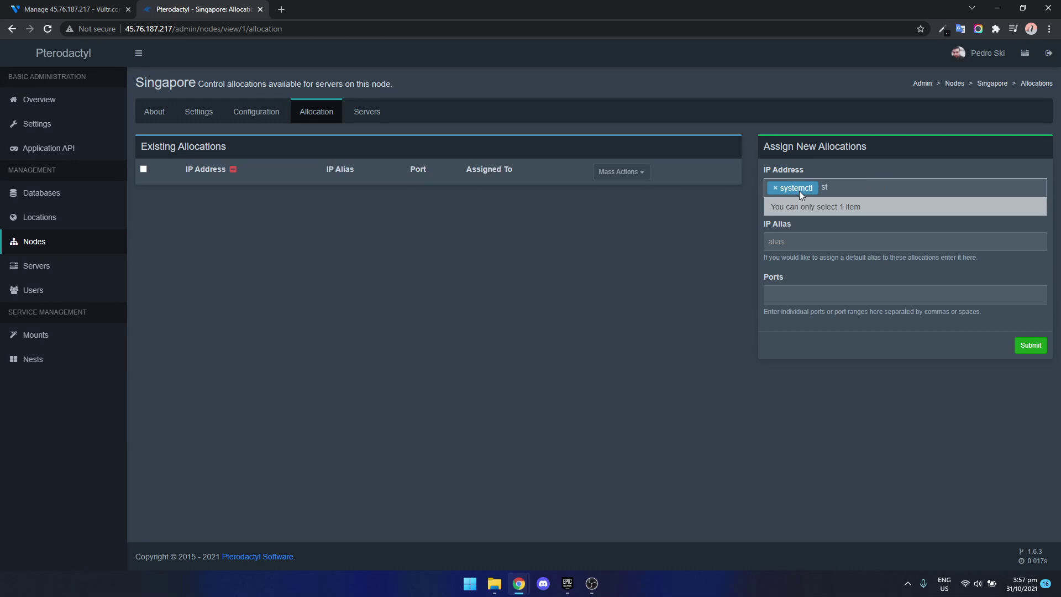
key("BackSpace")
key("BackSpace")
key("BackSpace")
left_click(50, 268)
Switch to the Vultr server page, copy the ptero server's IP address and return to the Pterodactyl panel.
left_click(78, 9)
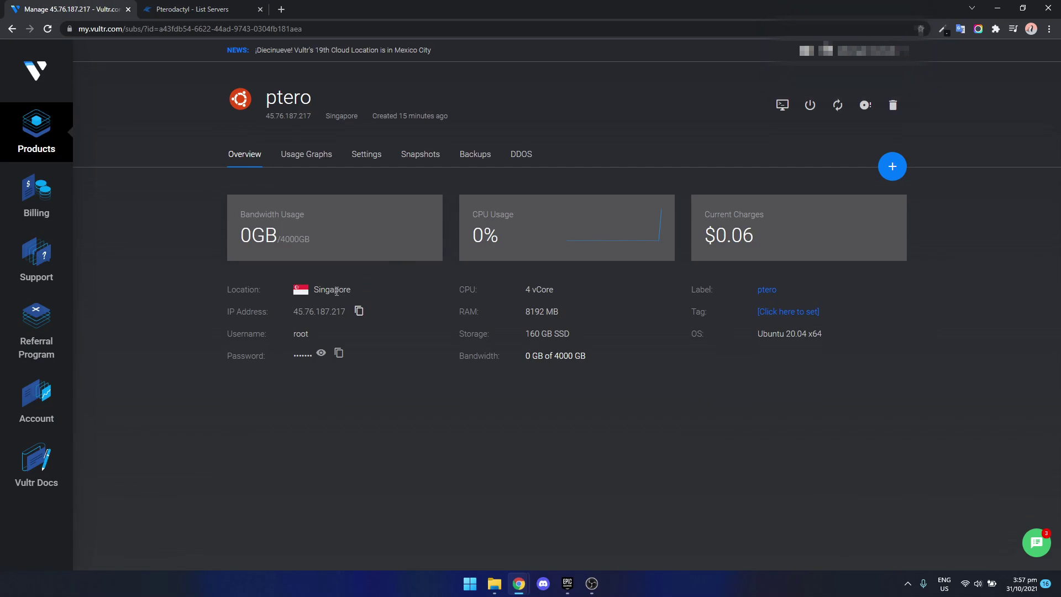
left_click(360, 311)
left_click(221, 10)
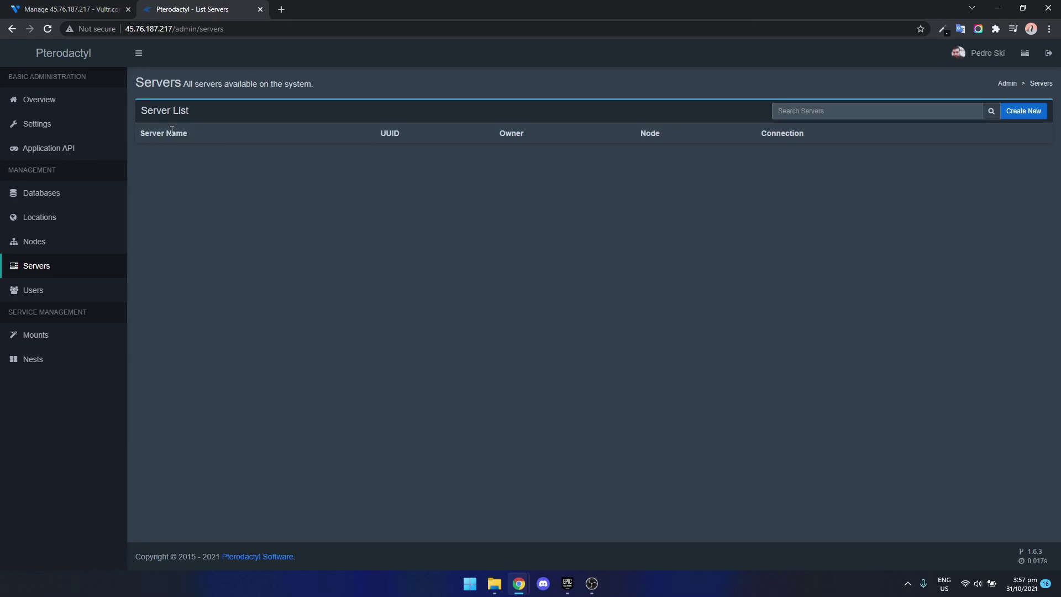
Open the Singapore node's allocations and enter the copied address 45.76.187.217 as the new allocation's IP address.
left_click(37, 243)
left_click(216, 158)
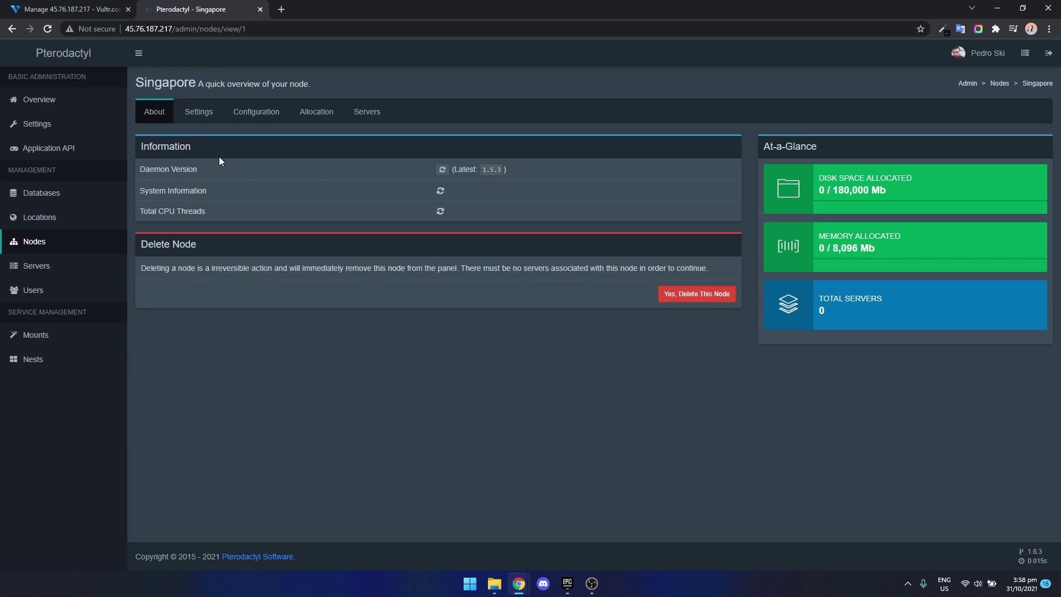
left_click(319, 112)
left_click(823, 188)
key("ctrl+v")
left_click(810, 296)
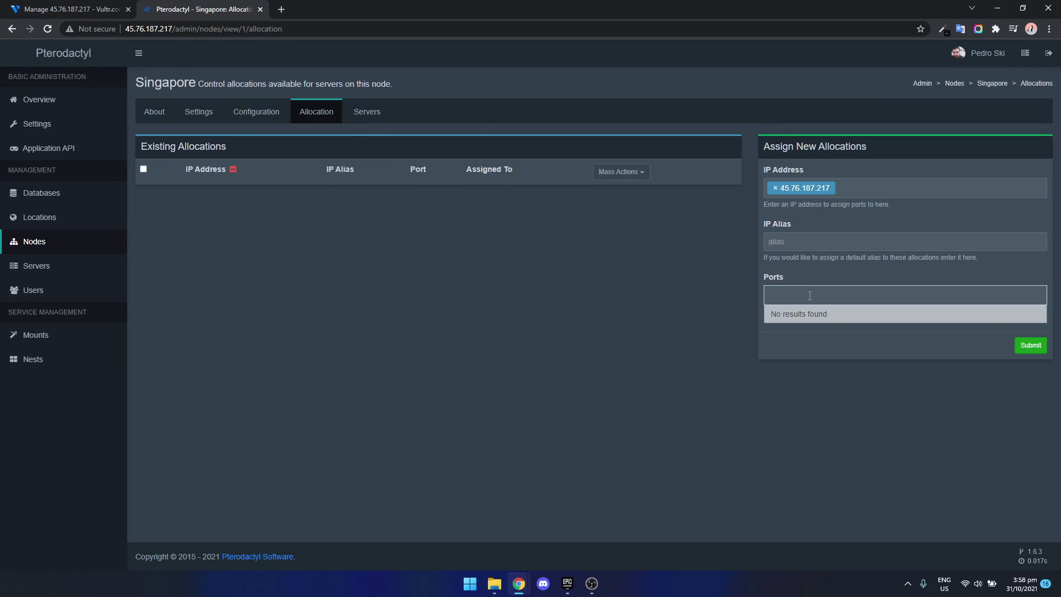
type("27015-27016")
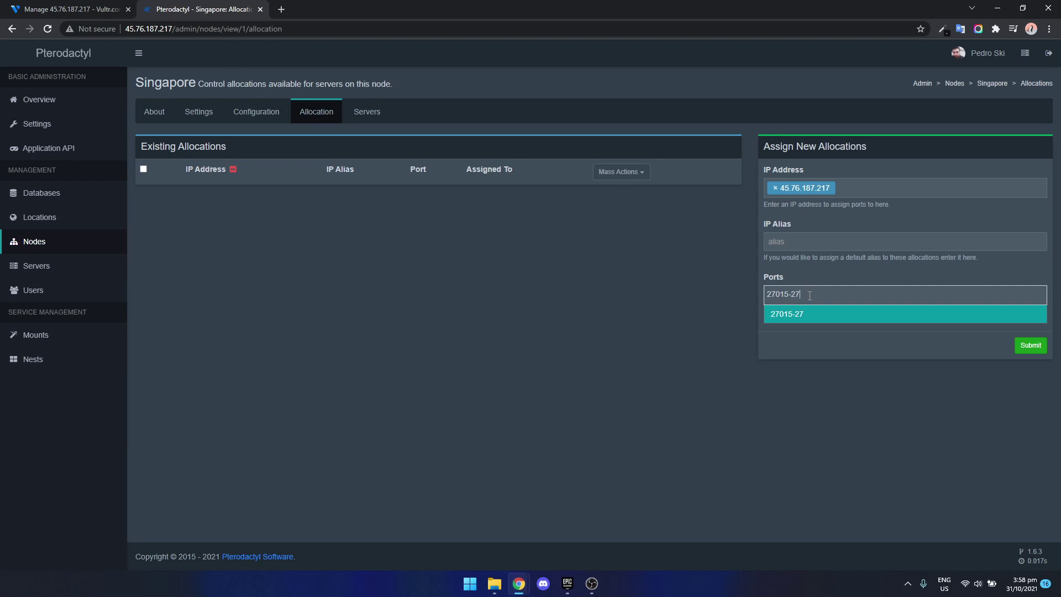
type("5")
left_click(844, 319)
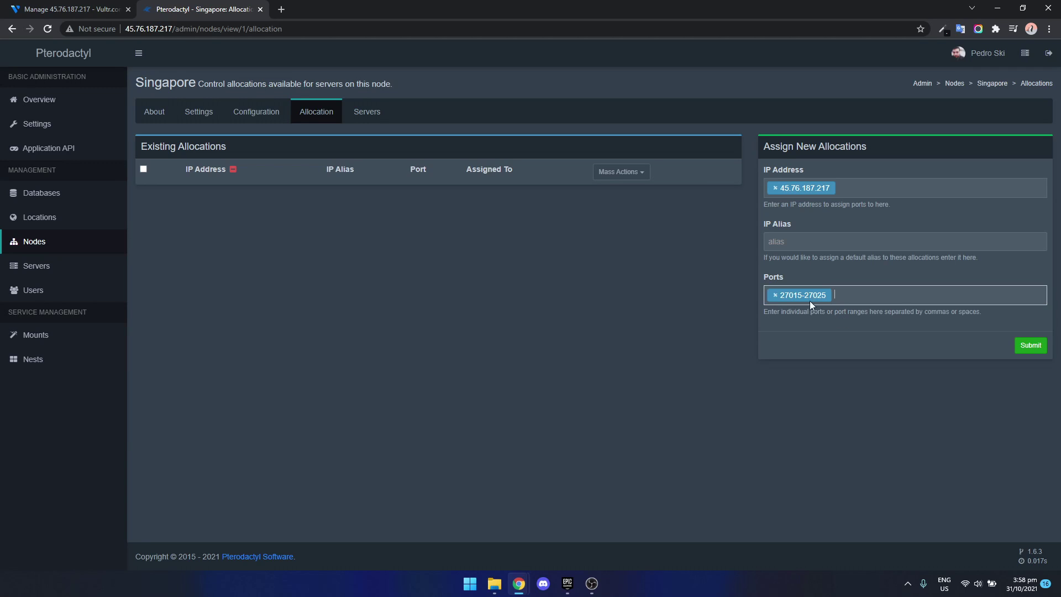
left_click(1031, 345)
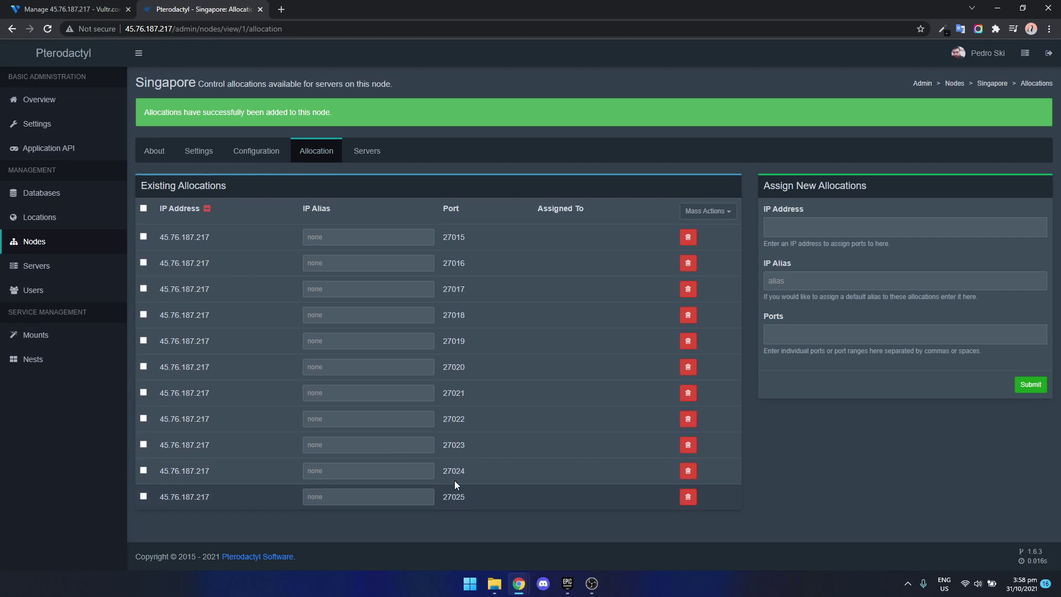
Start creating a new server and review the form's core details, allocation, resource limits and Minecraft egg options.
left_click(35, 267)
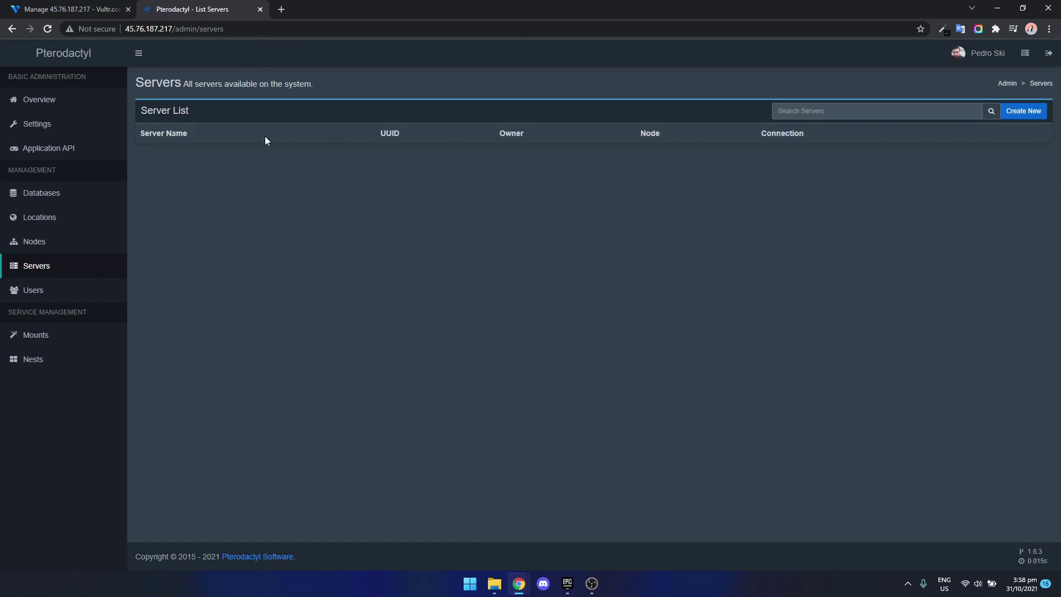
left_click(1022, 112)
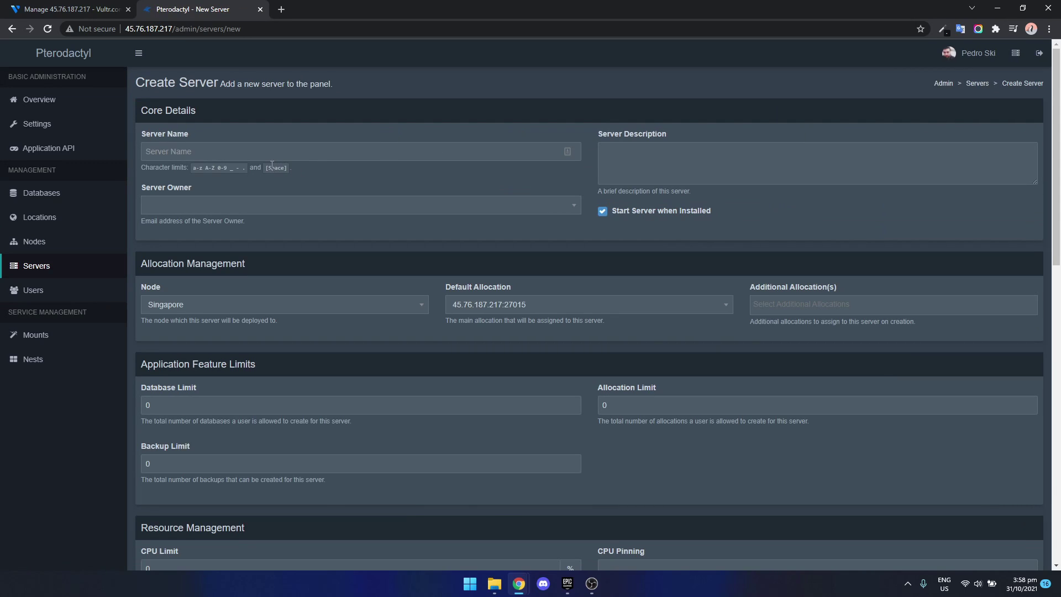
left_click(285, 149)
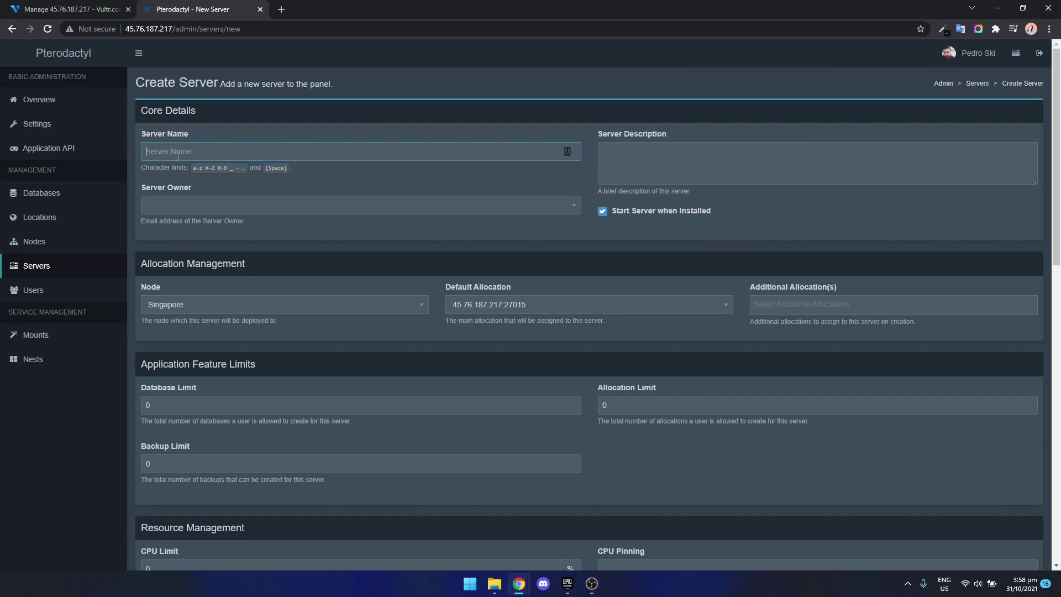
scroll(221, 144, "down", 4)
scroll(225, 190, "down", 8)
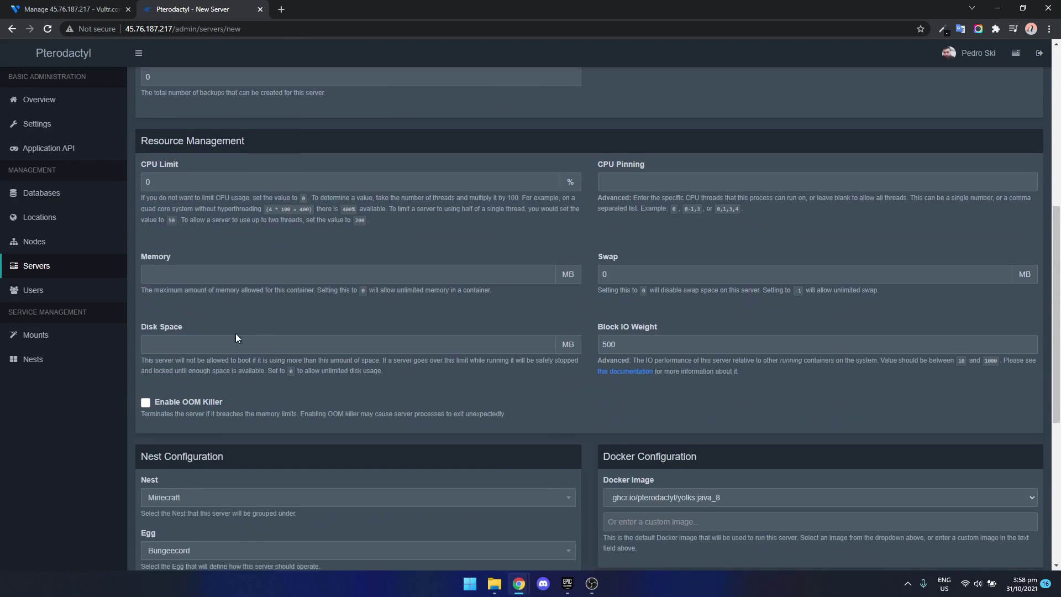
left_click(194, 275)
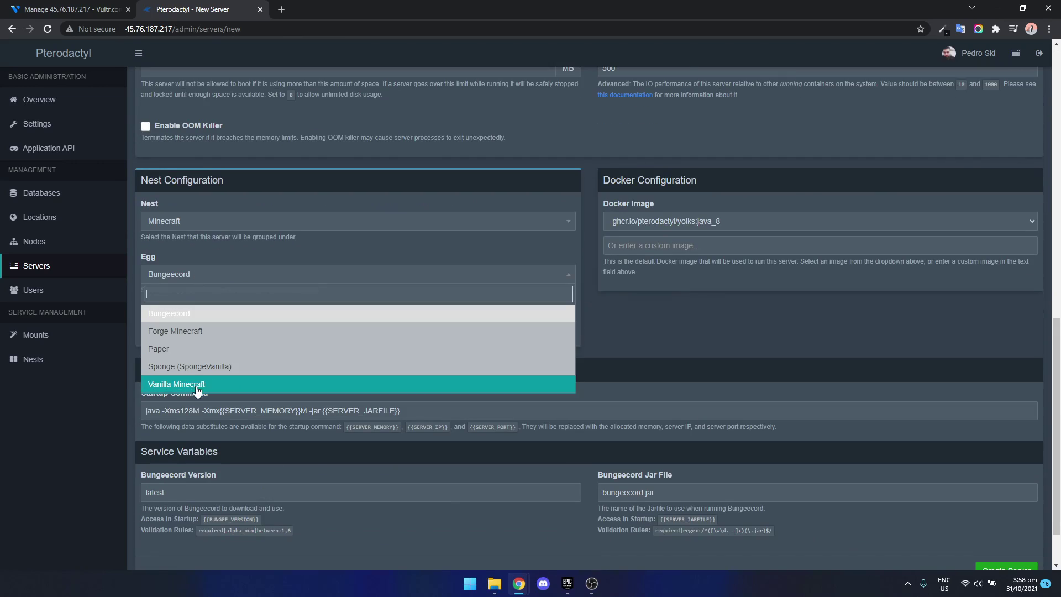
left_click(168, 313)
scroll(605, 337, "up", 7)
scroll(604, 338, "up", 5)
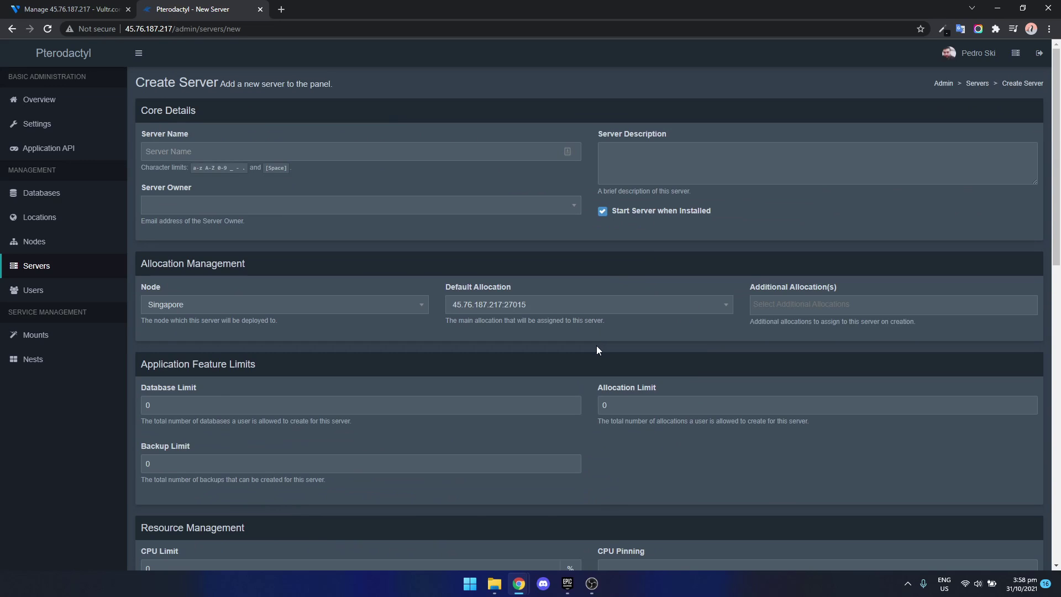